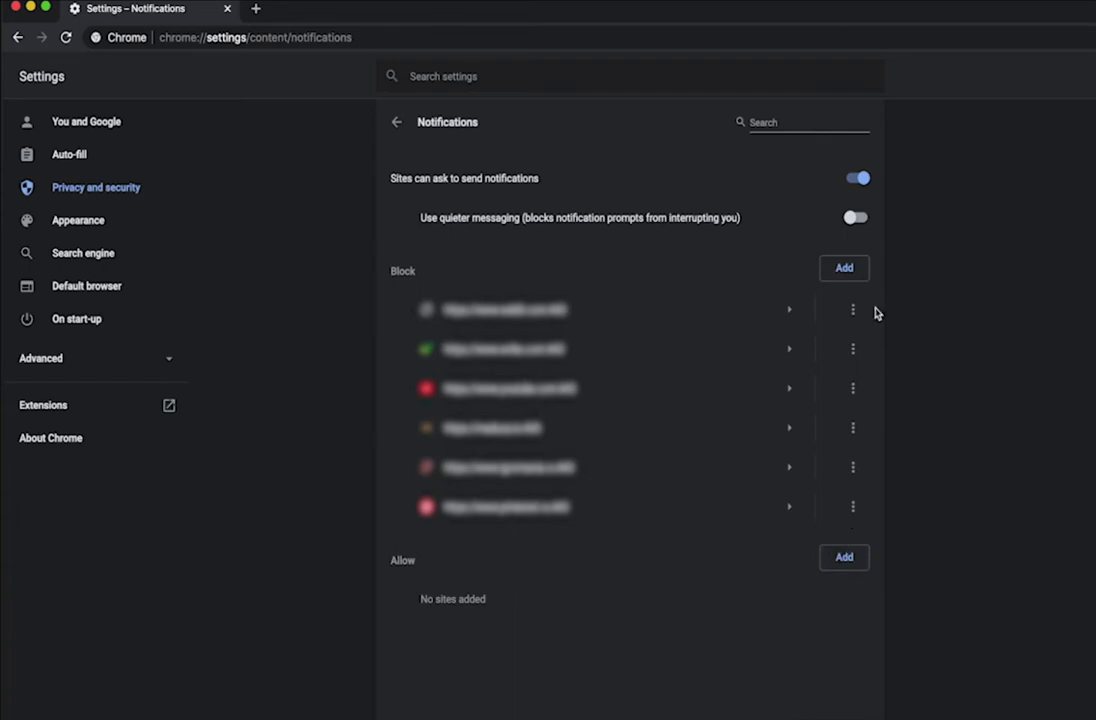
- Turn off the option that lets sites ask to send notifications
click(859, 180)
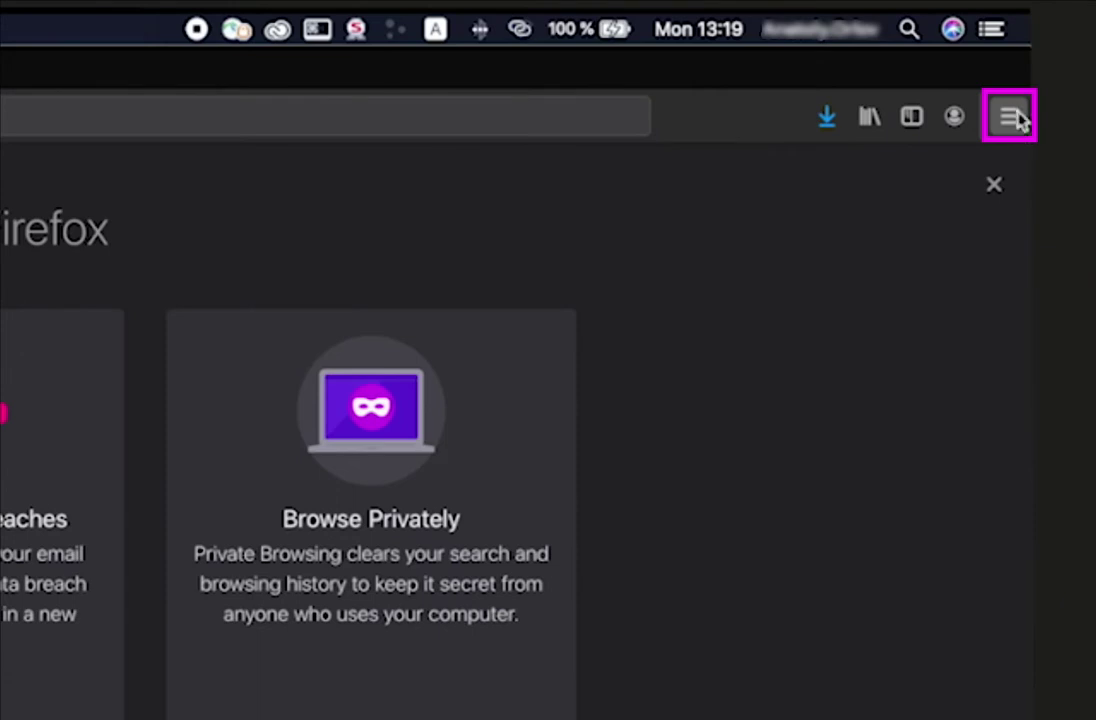
- Switch to Firefox and open the notification permission settings in its Privacy & Security preferences
click(1013, 125)
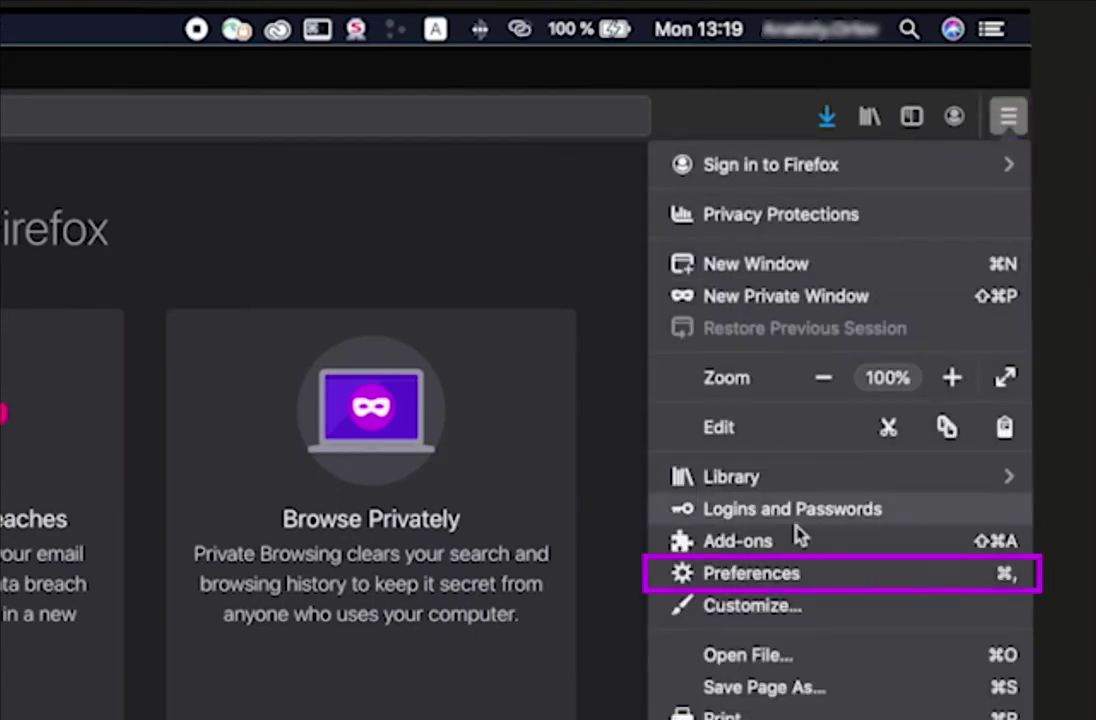
click(792, 578)
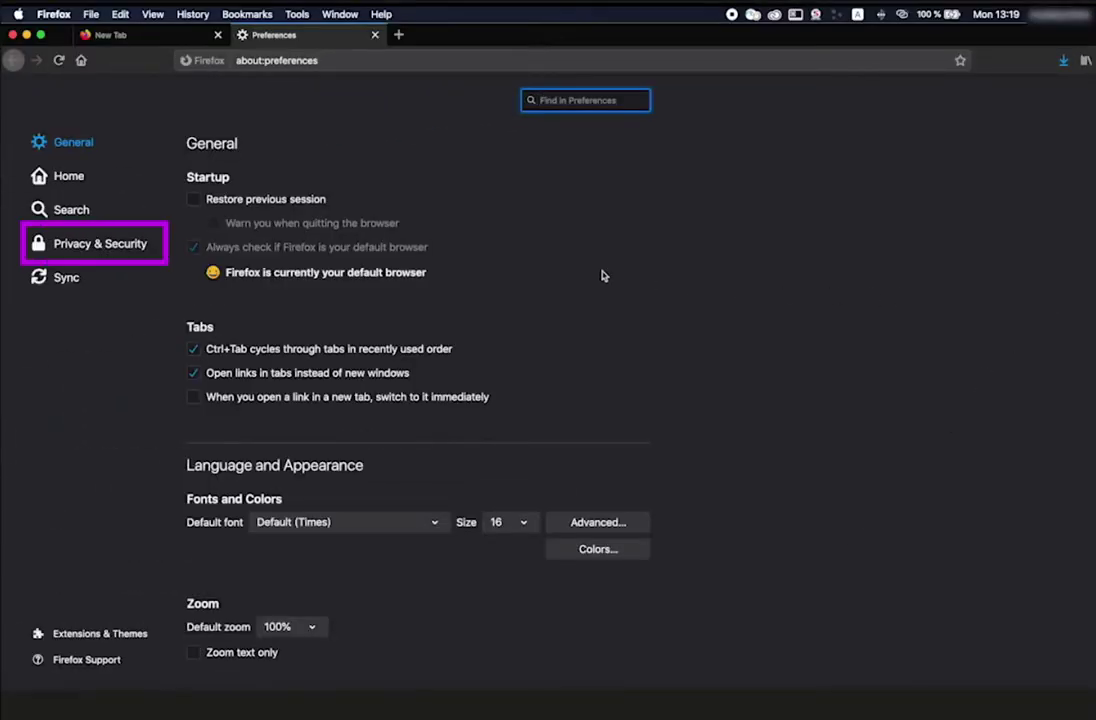
click(112, 255)
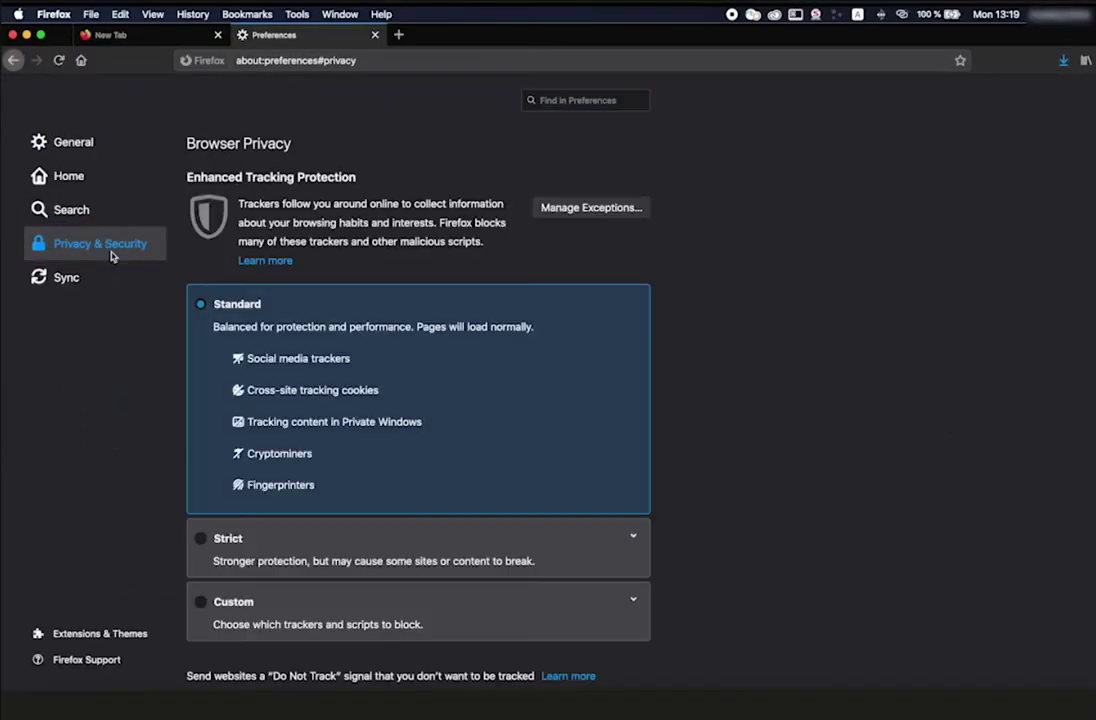
scroll(768, 344, down, 15)
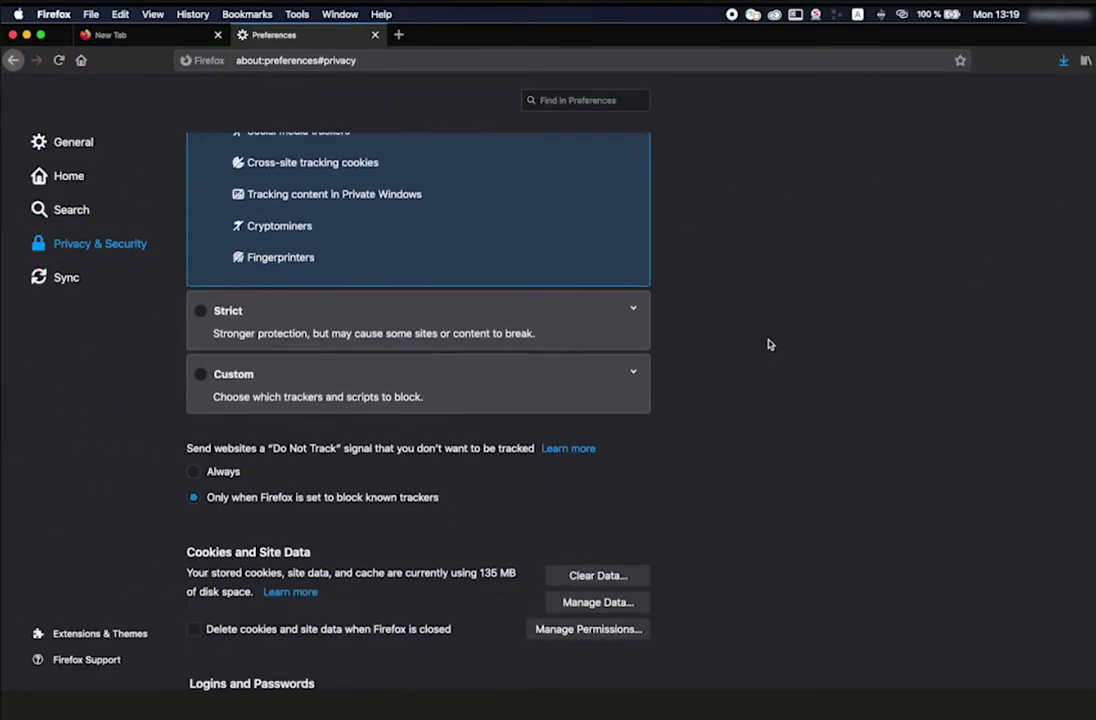
scroll(768, 344, down, 5)
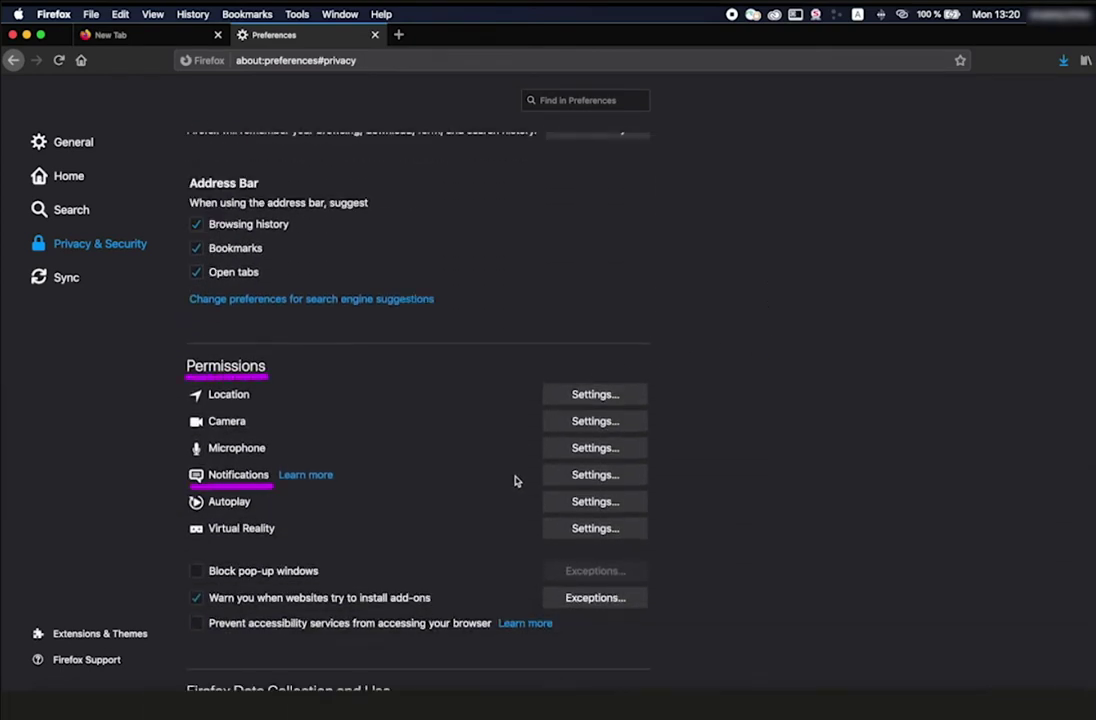
click(596, 475)
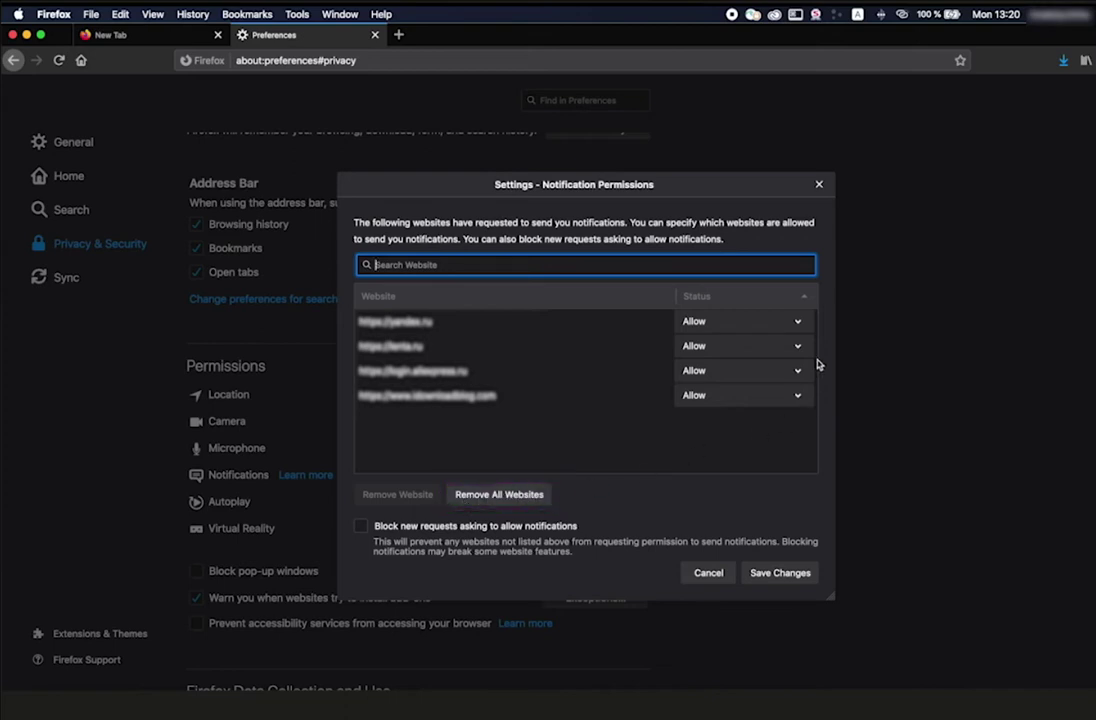
- Set all four listed websites to Block, block new requests asking to allow notifications, and save the changes
click(796, 322)
click(791, 335)
click(797, 346)
click(790, 360)
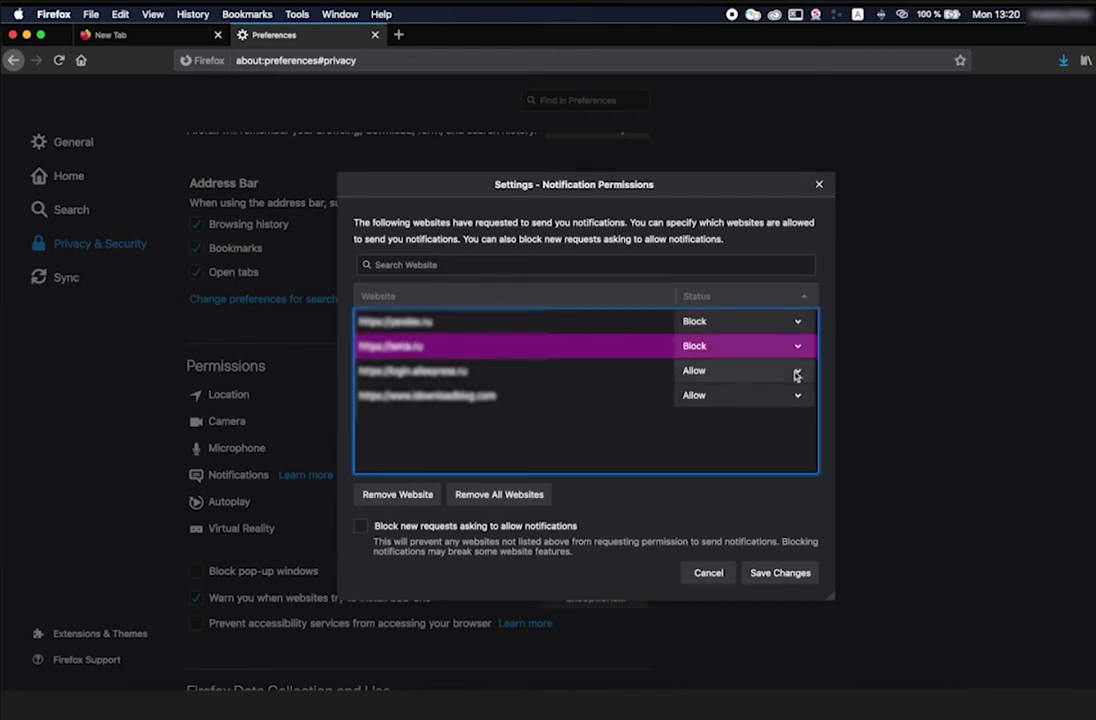
click(796, 372)
click(788, 384)
click(790, 396)
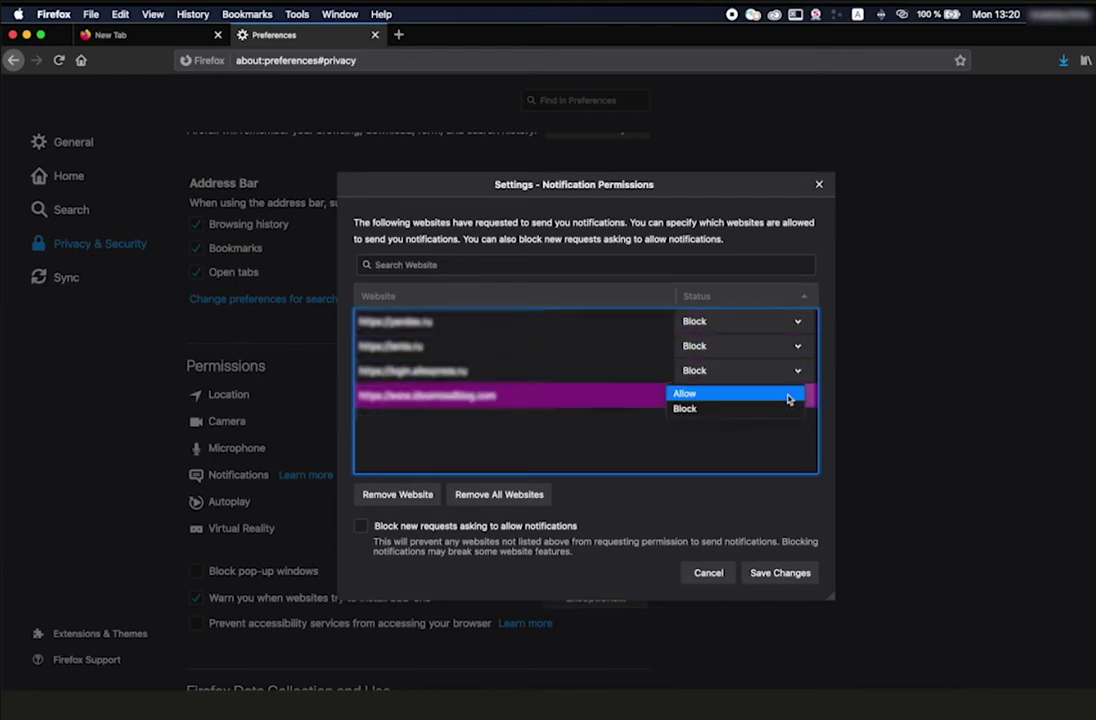
click(783, 407)
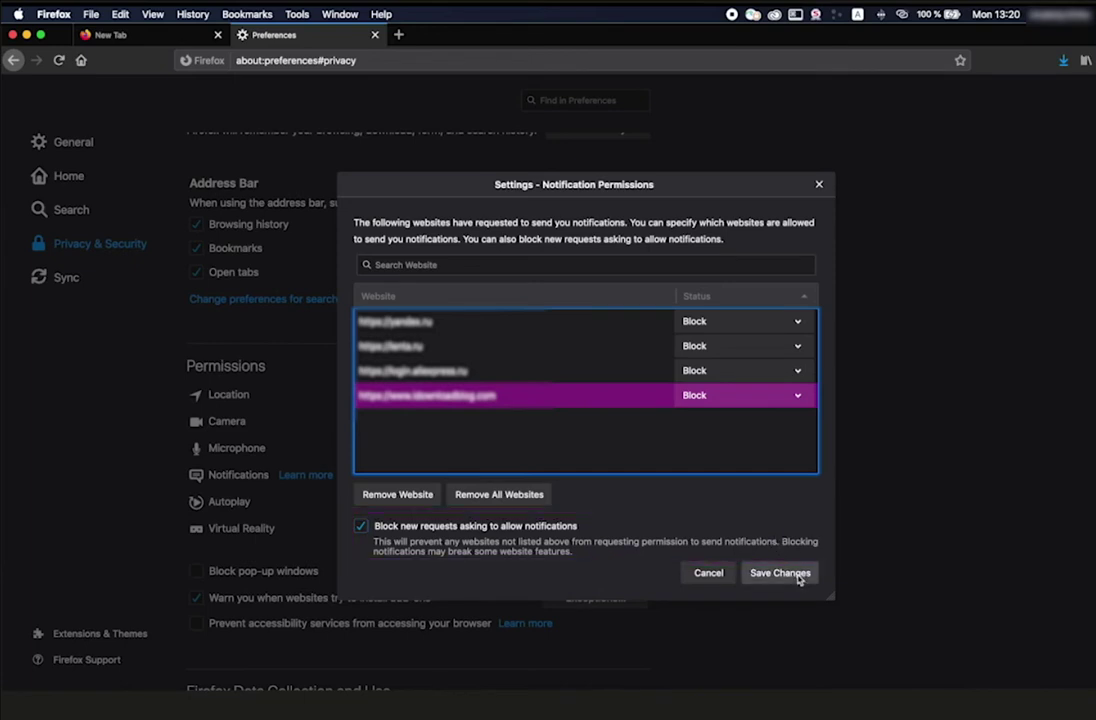
click(781, 573)
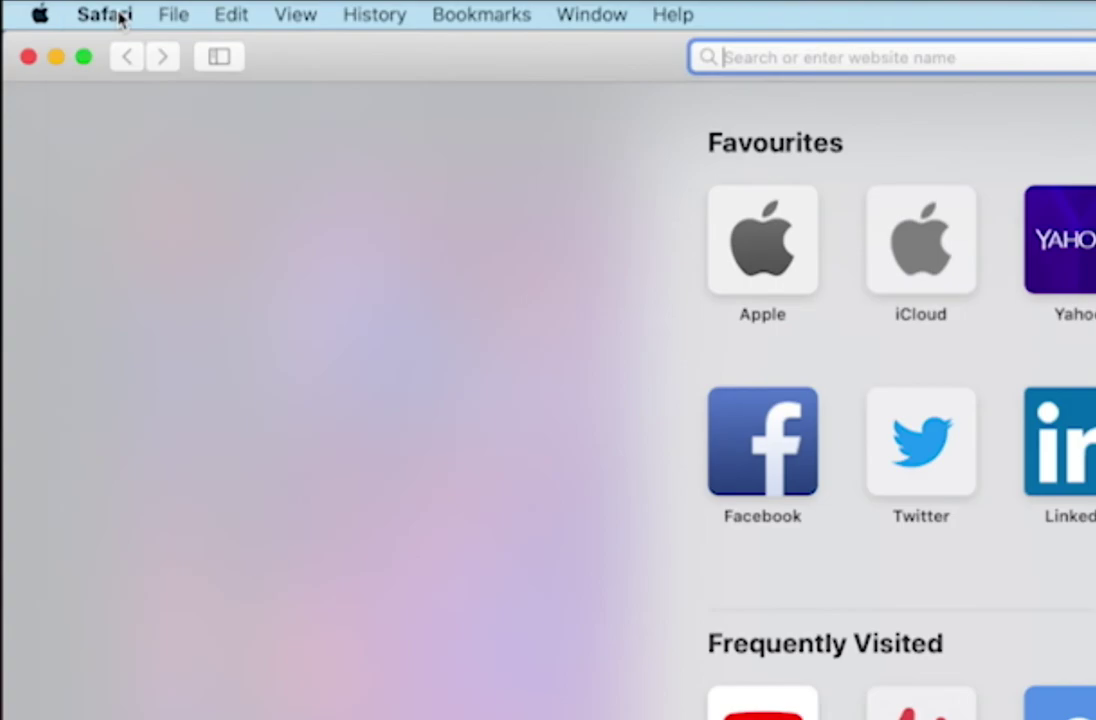
- Switch to Safari and show the Notifications permissions in its Websites preferences
click(115, 61)
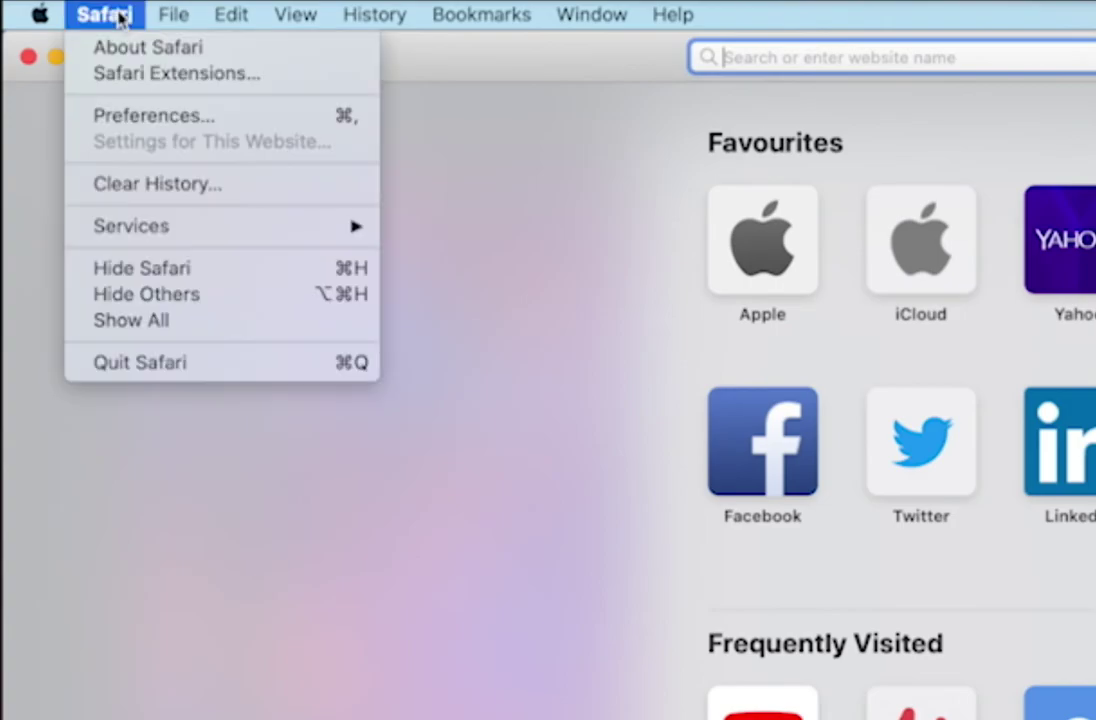
click(164, 122)
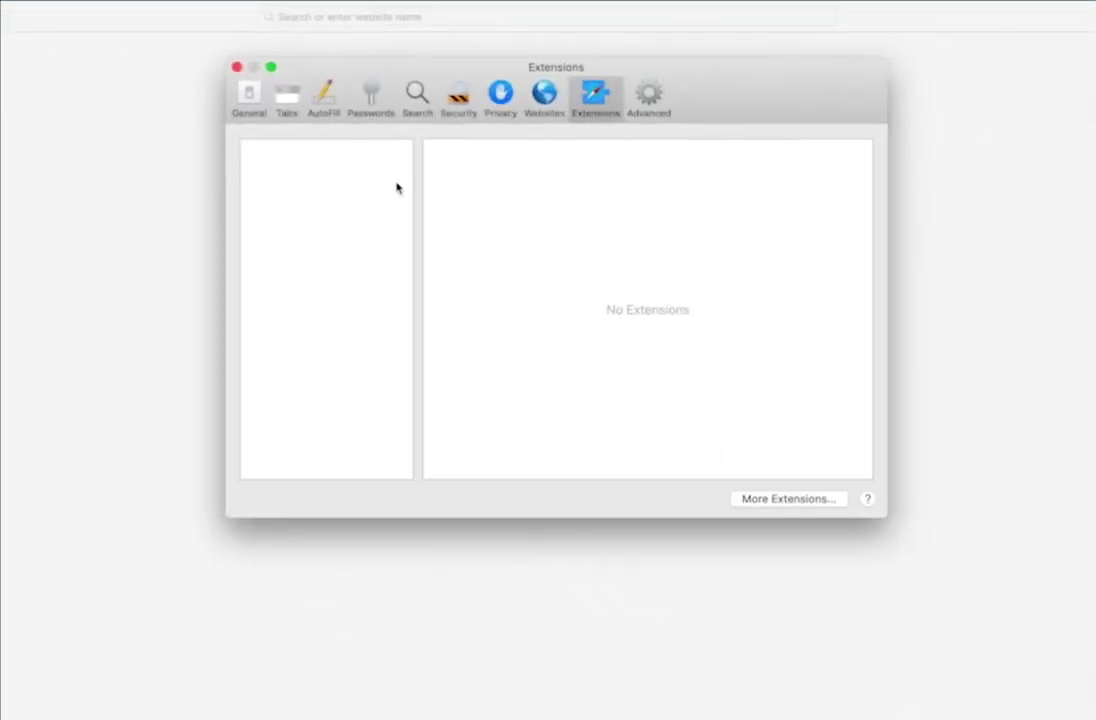
click(703, 135)
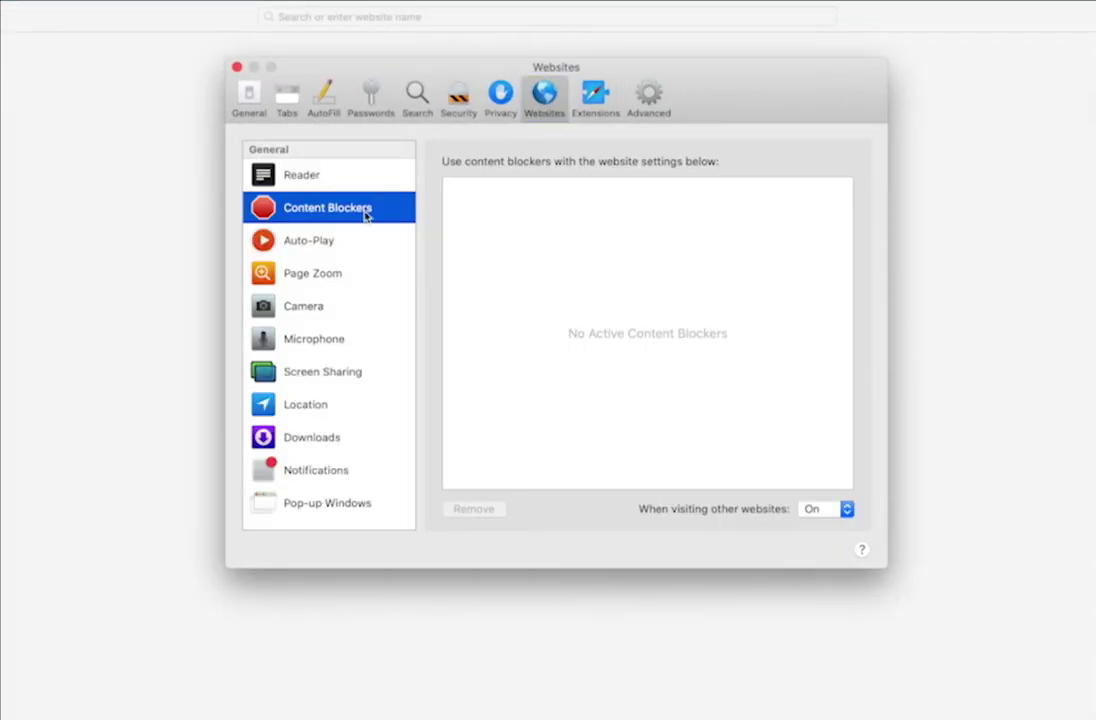
click(304, 471)
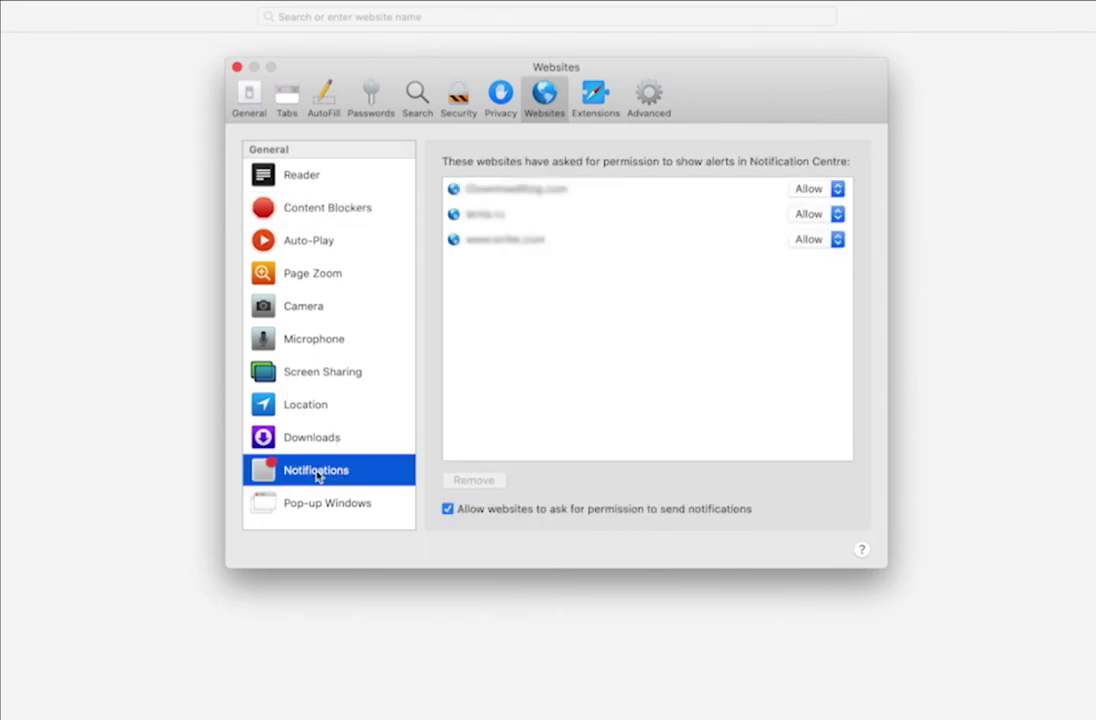
click(629, 335)
key(super+a)
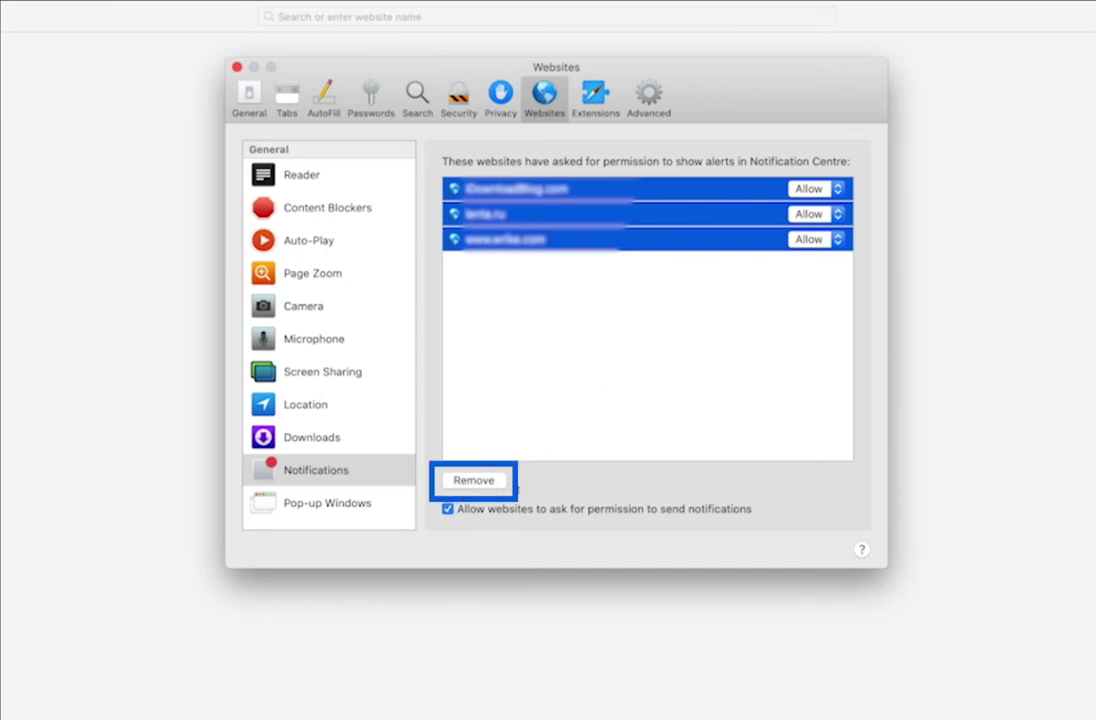
super+click(568, 189)
super+click(570, 214)
super+click(568, 236)
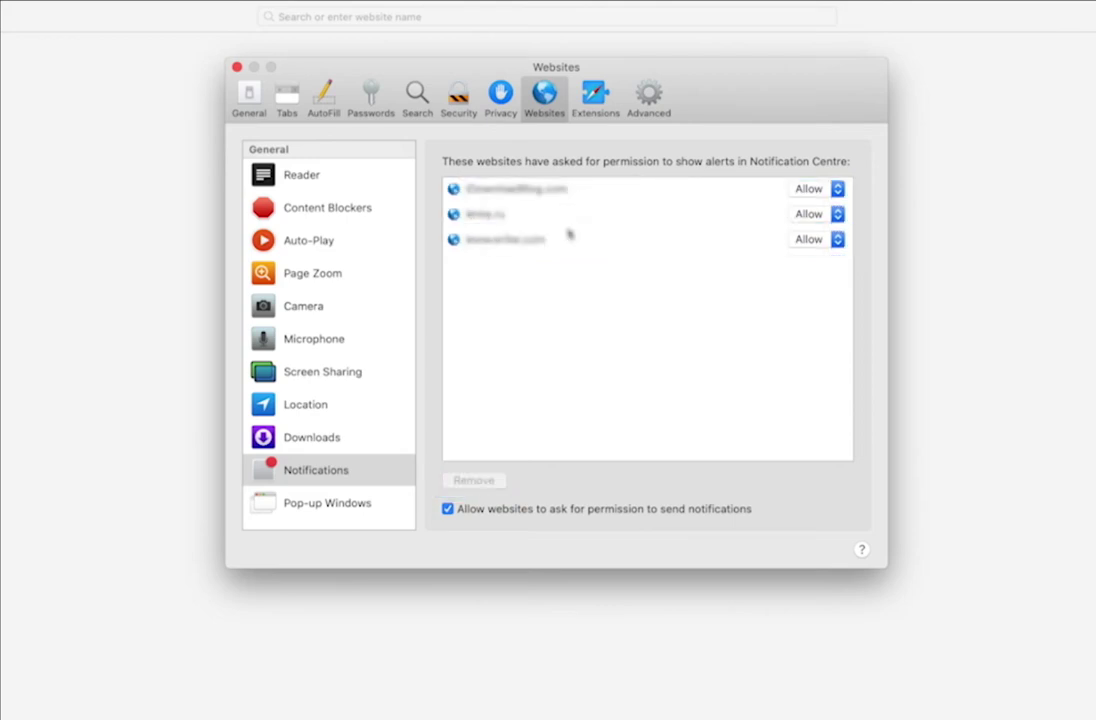
- Revoke the permission to show notification alerts for each of the three listed websites
click(836, 189)
click(833, 204)
click(836, 214)
click(832, 231)
click(836, 239)
click(826, 257)
click(838, 189)
click(832, 204)
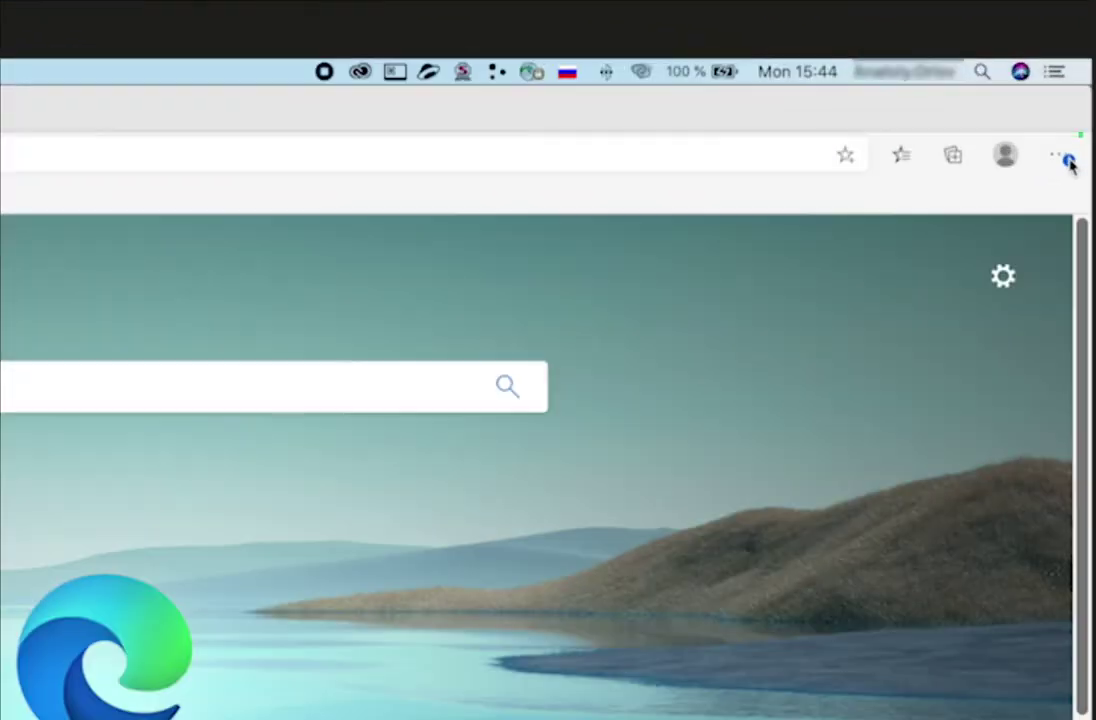
- Switch to Microsoft Edge and open the Notifications settings within its site permissions
click(1066, 158)
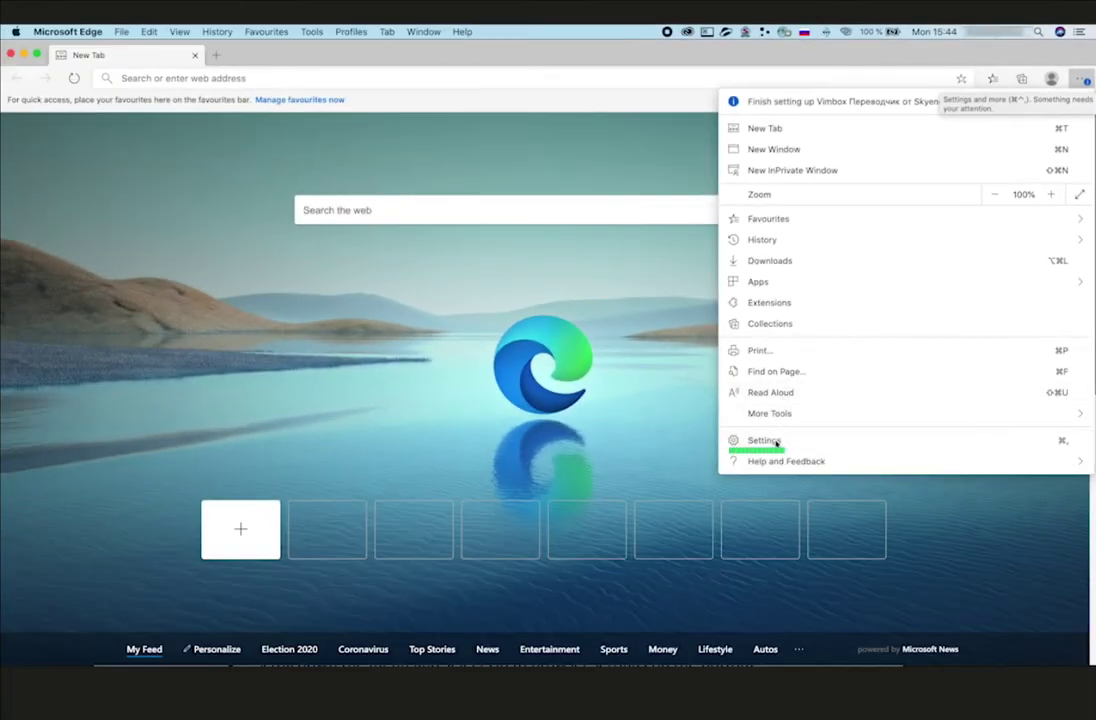
click(683, 547)
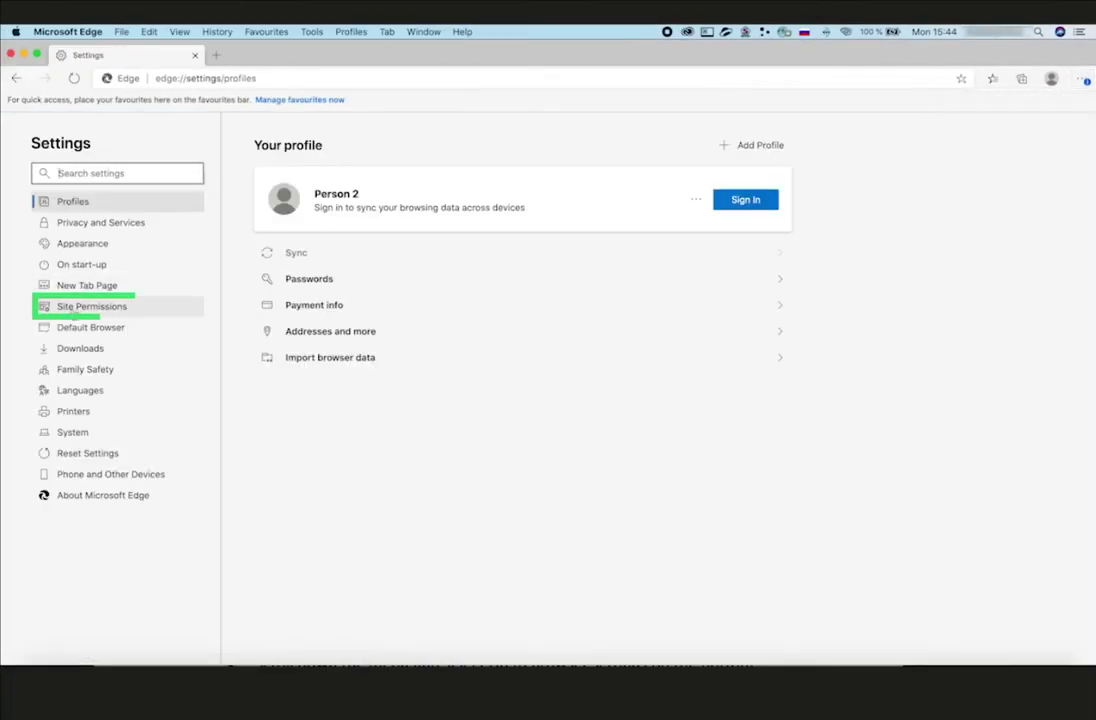
click(83, 311)
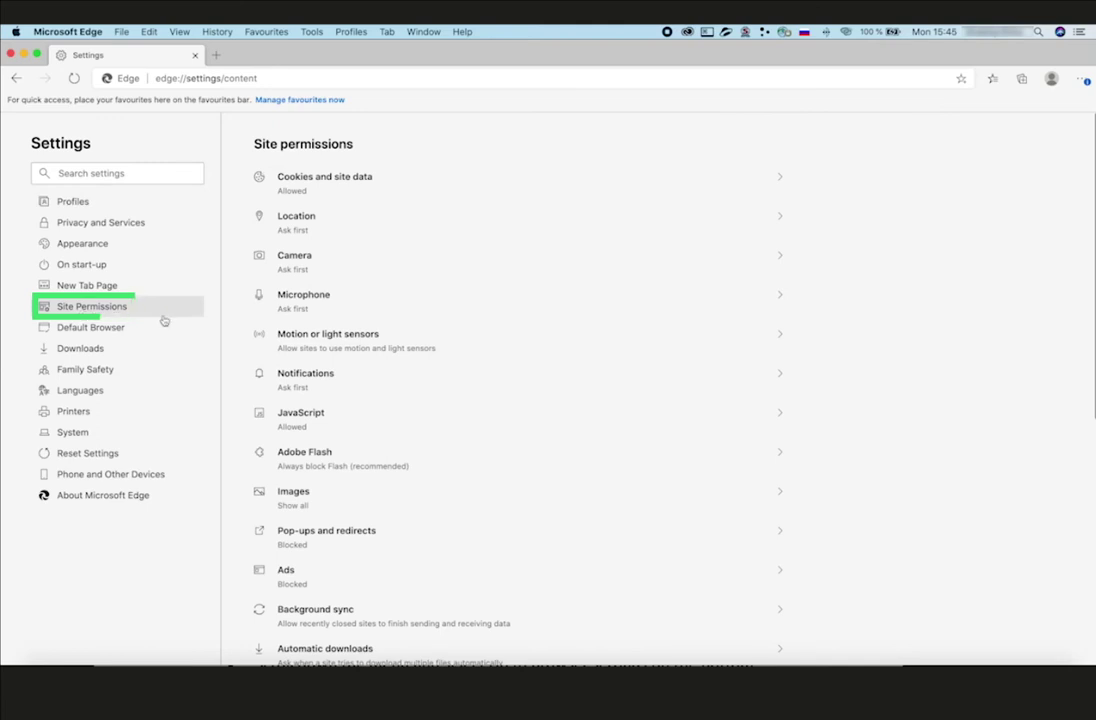
click(344, 385)
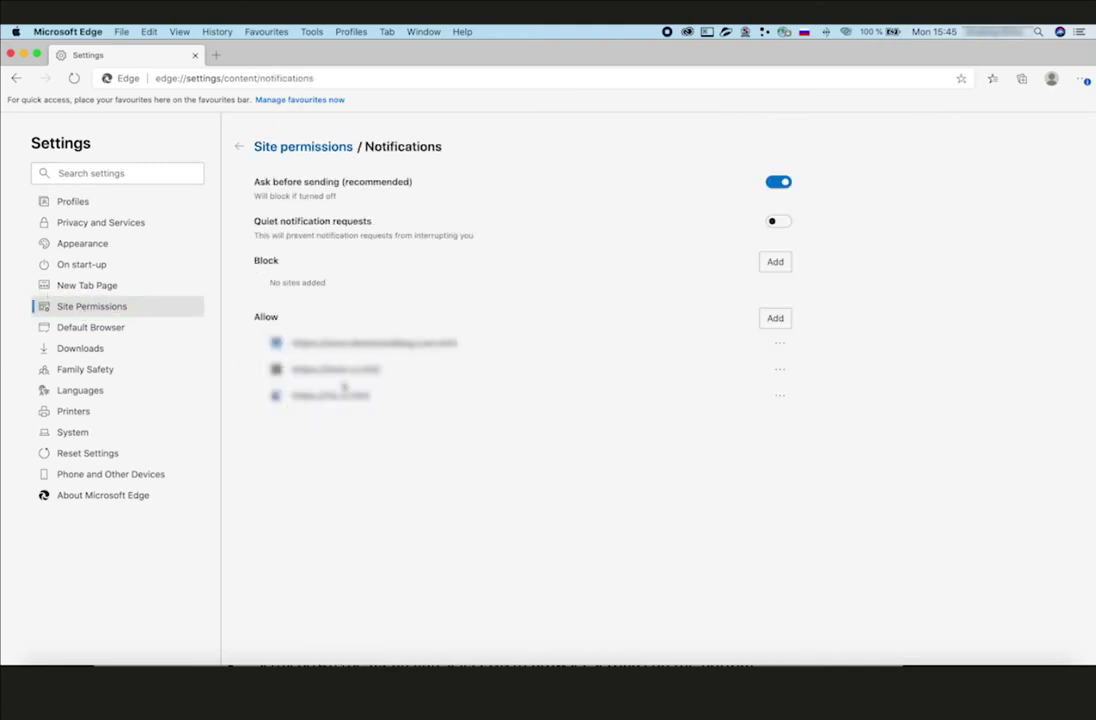
- Block notifications from all three allowed sites and turn off Ask before sending
click(782, 343)
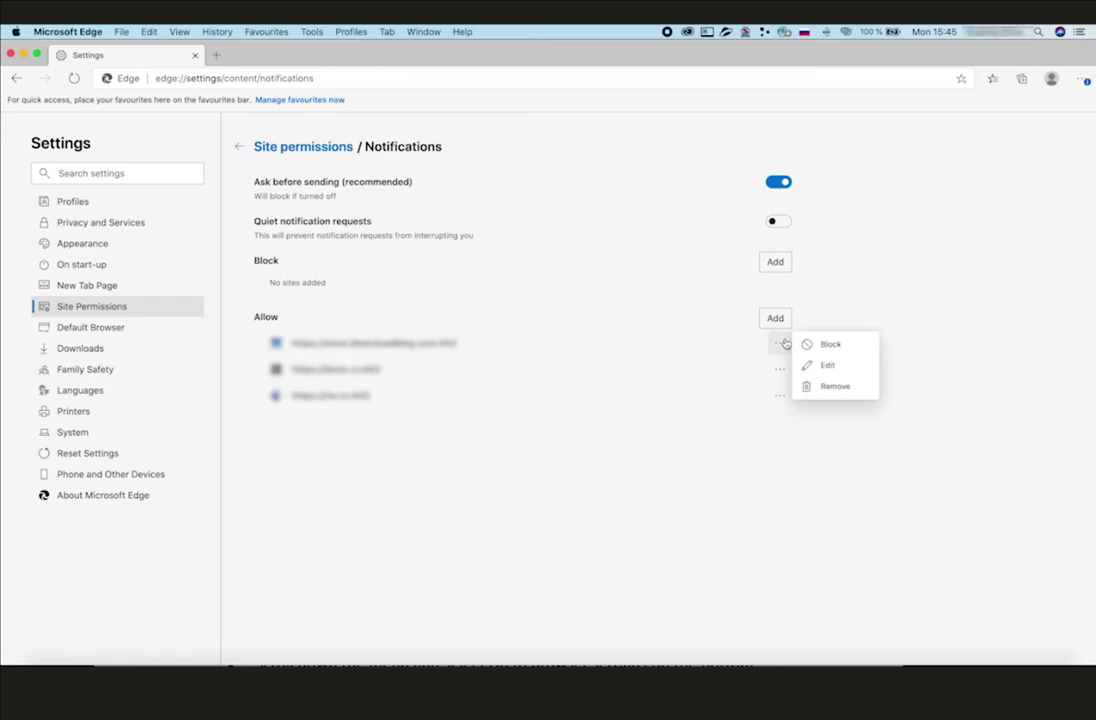
click(868, 349)
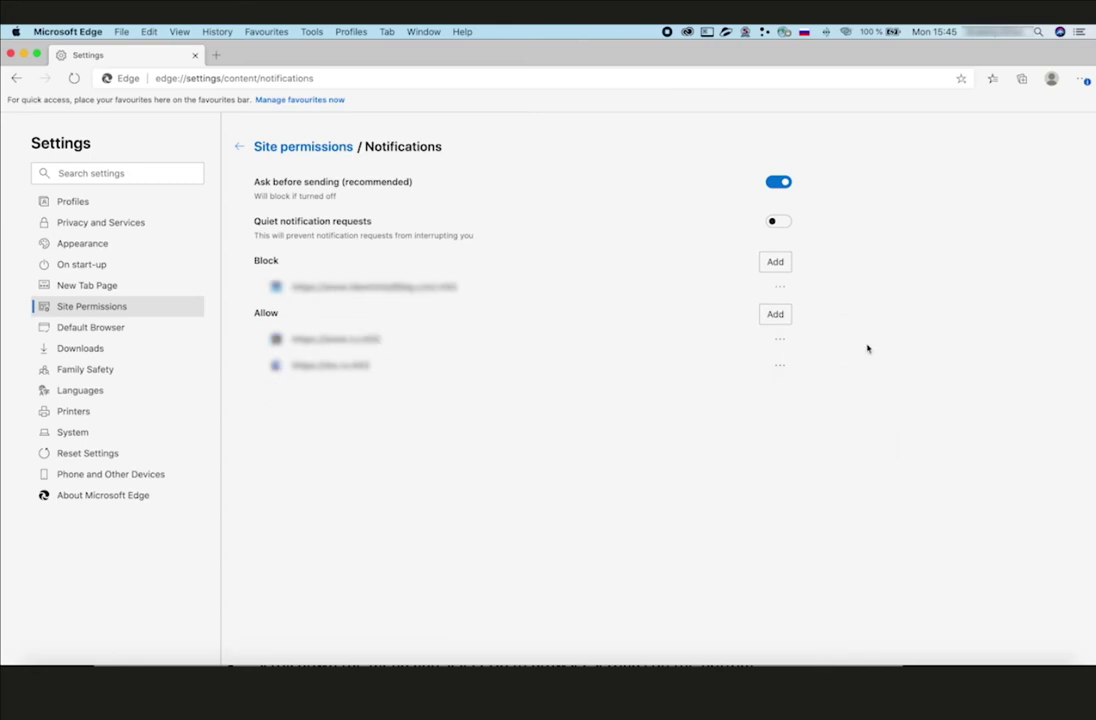
click(779, 339)
click(805, 342)
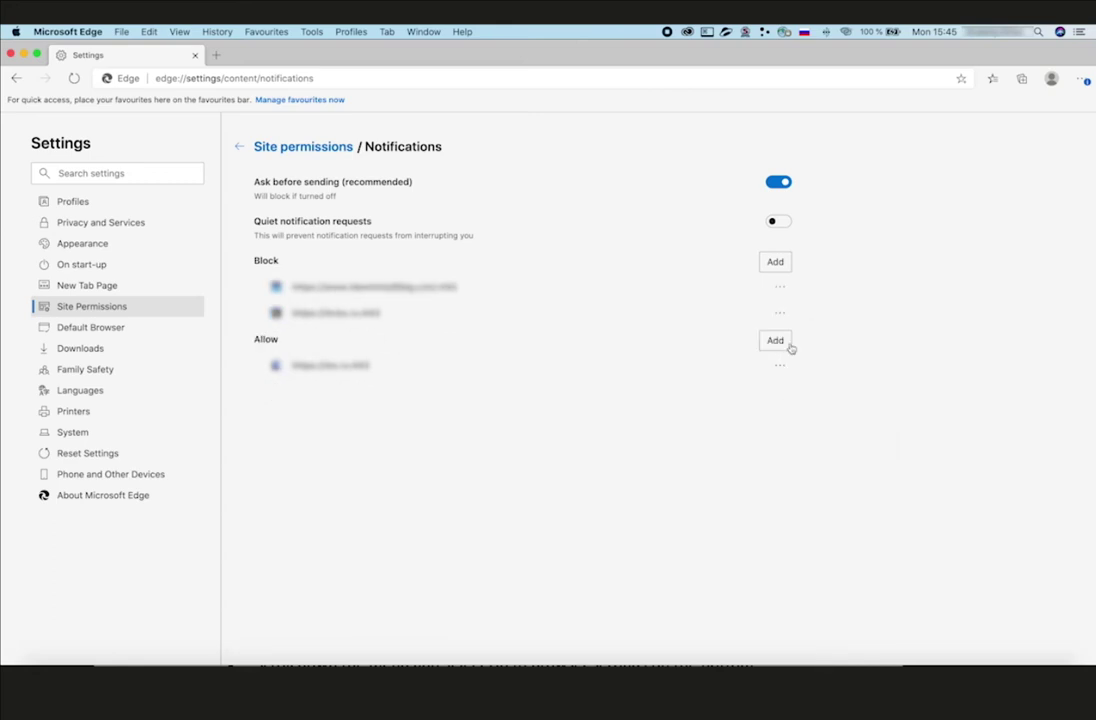
click(783, 365)
click(829, 367)
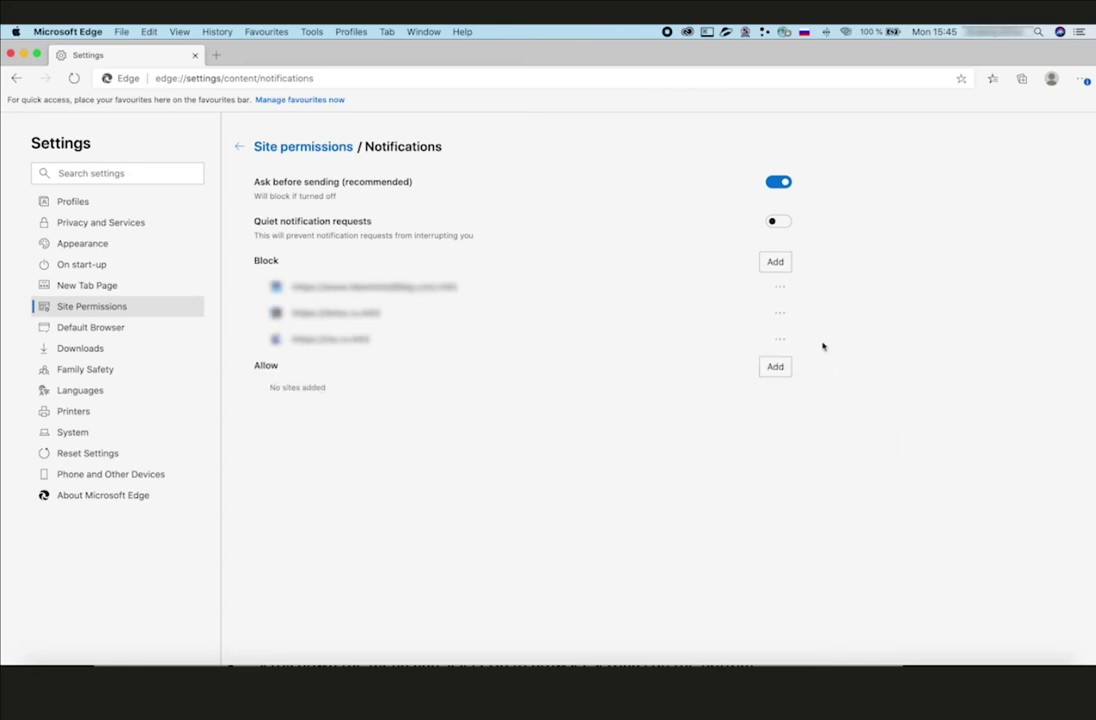
click(780, 183)
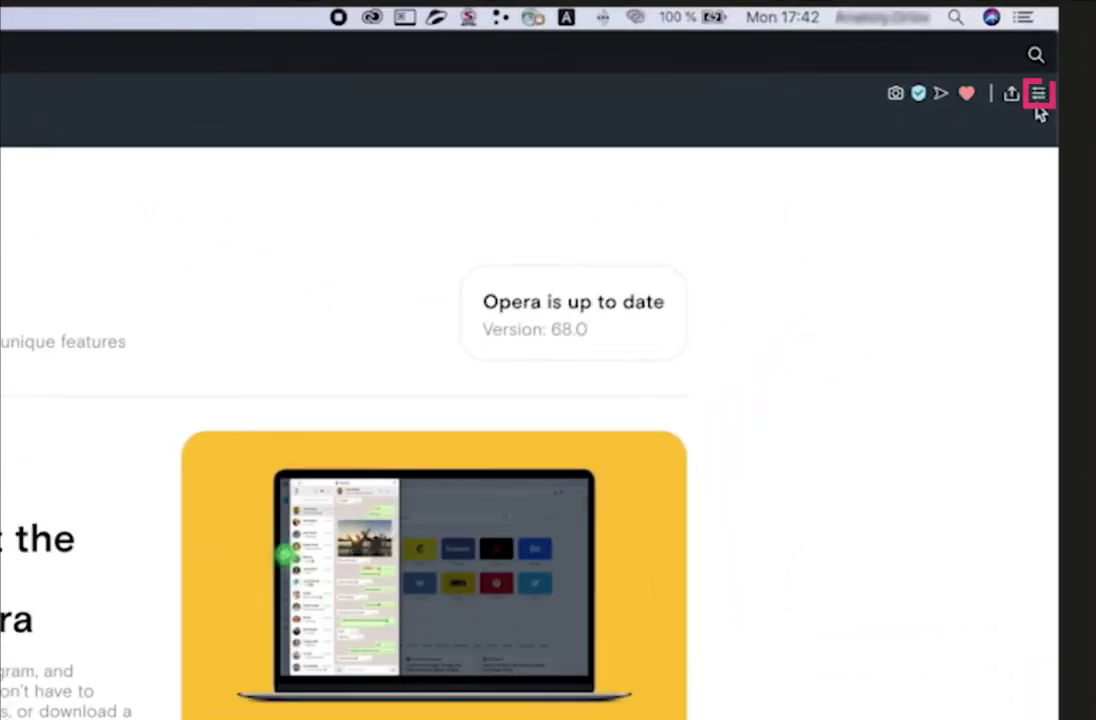
- Switch to Opera and open the Notifications site settings in its advanced privacy and security settings
click(1028, 97)
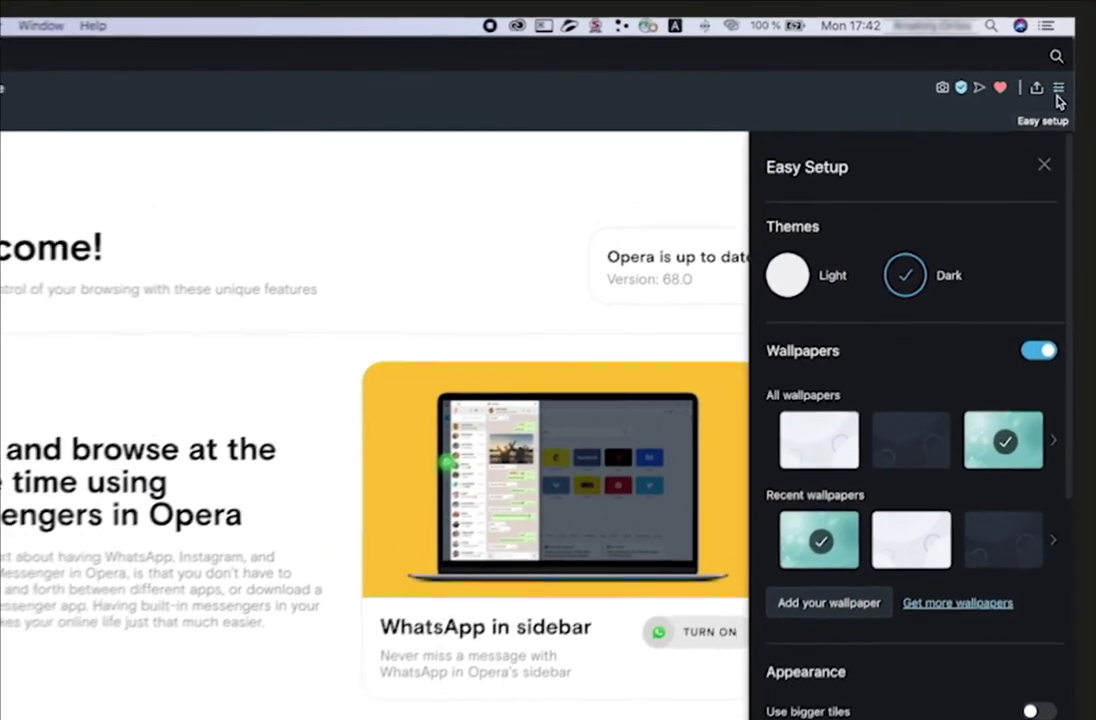
scroll(1089, 330, down, 10)
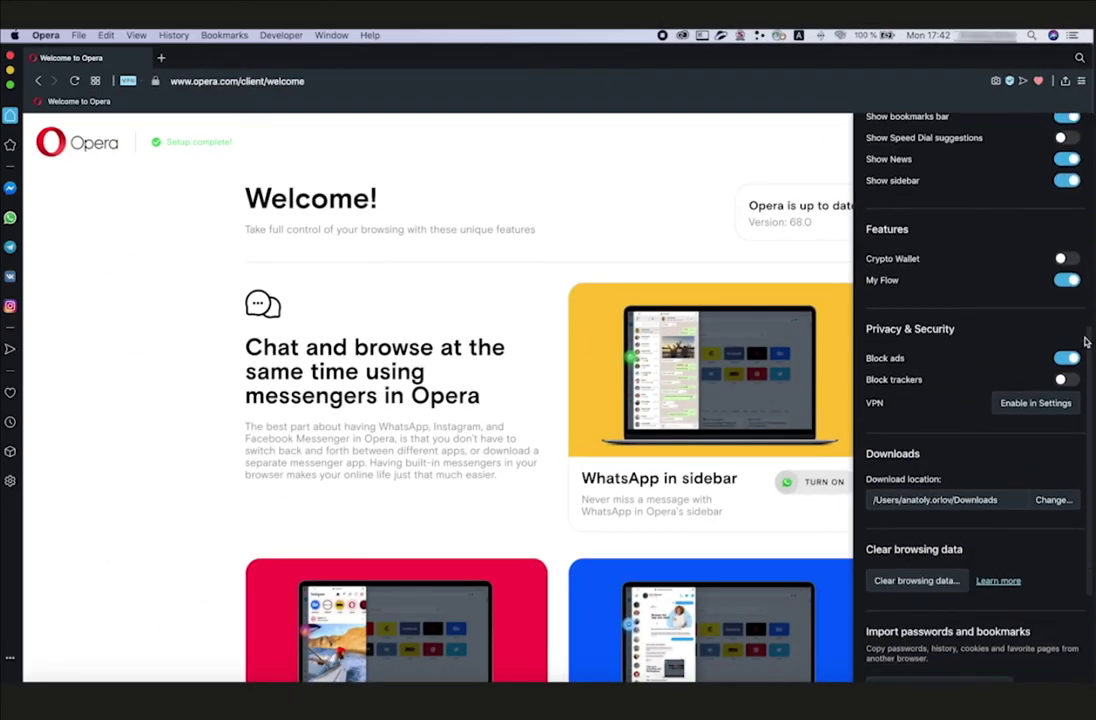
click(948, 663)
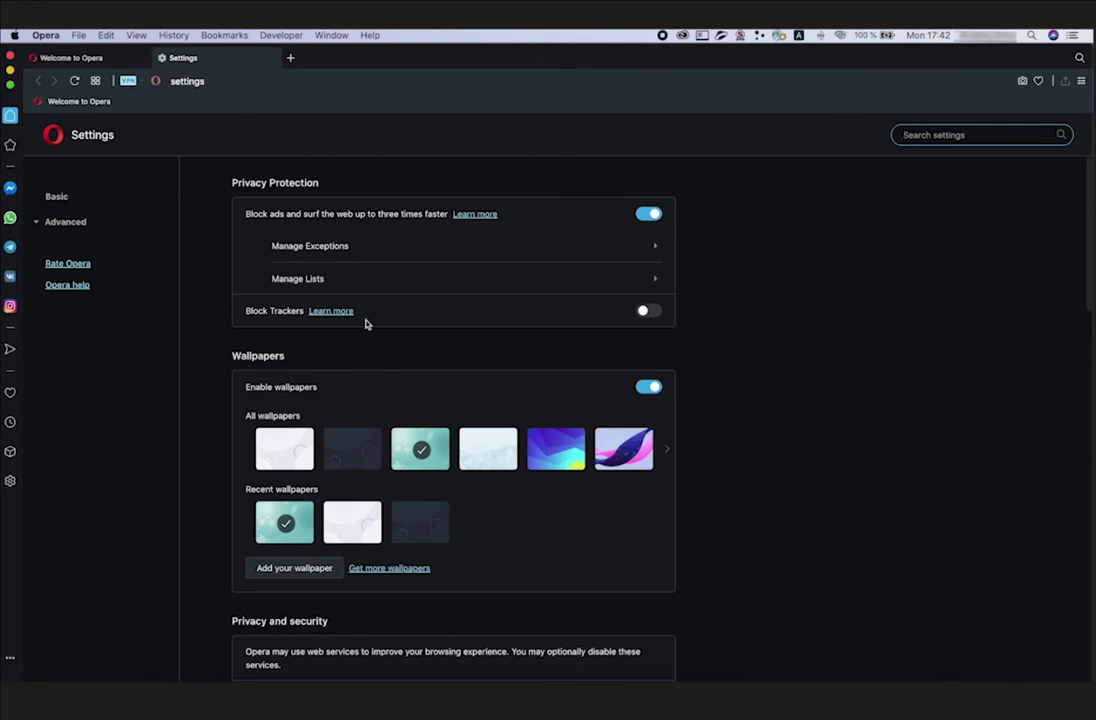
click(84, 225)
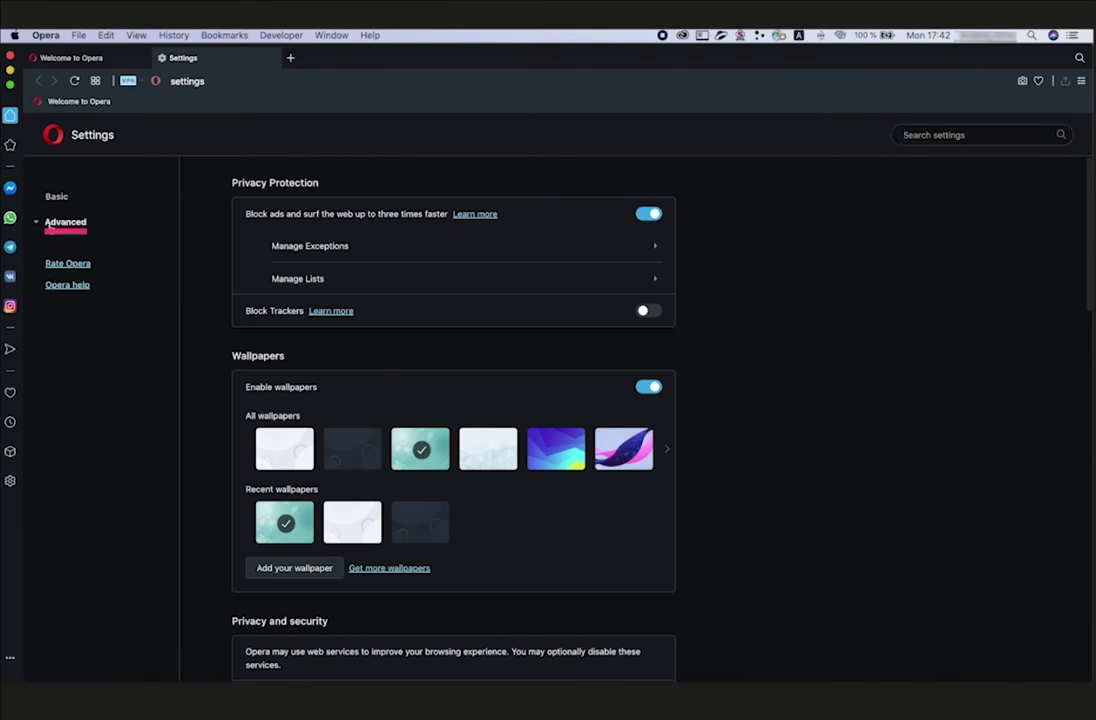
click(149, 252)
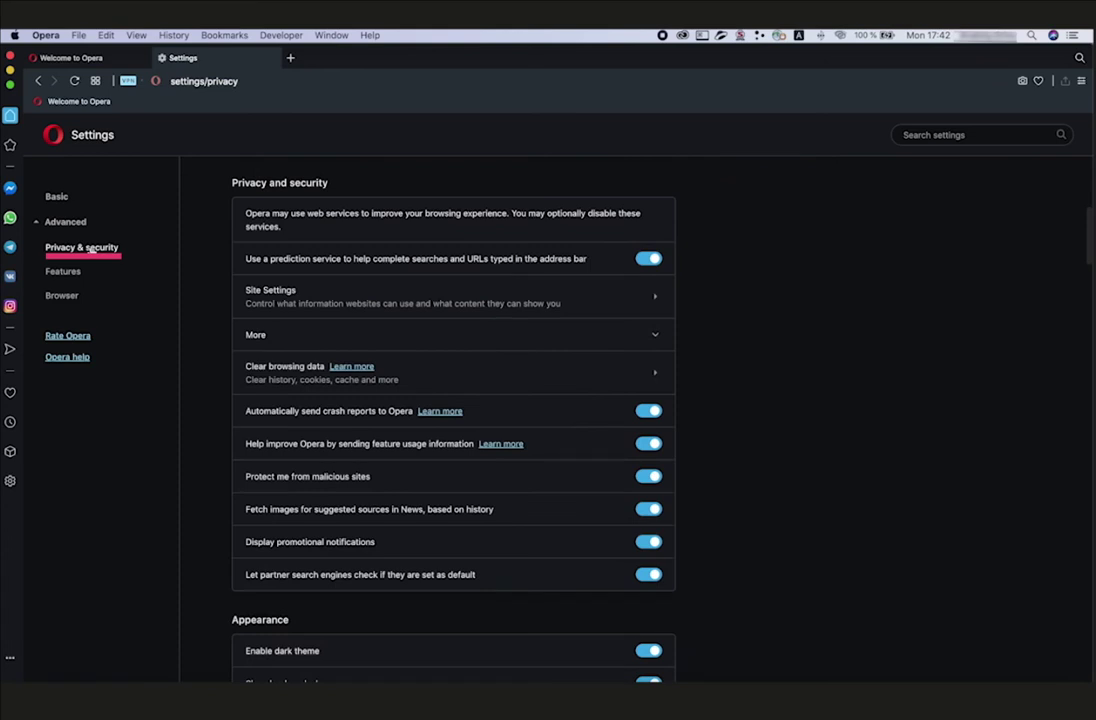
click(578, 303)
scroll(533, 332, down, 2)
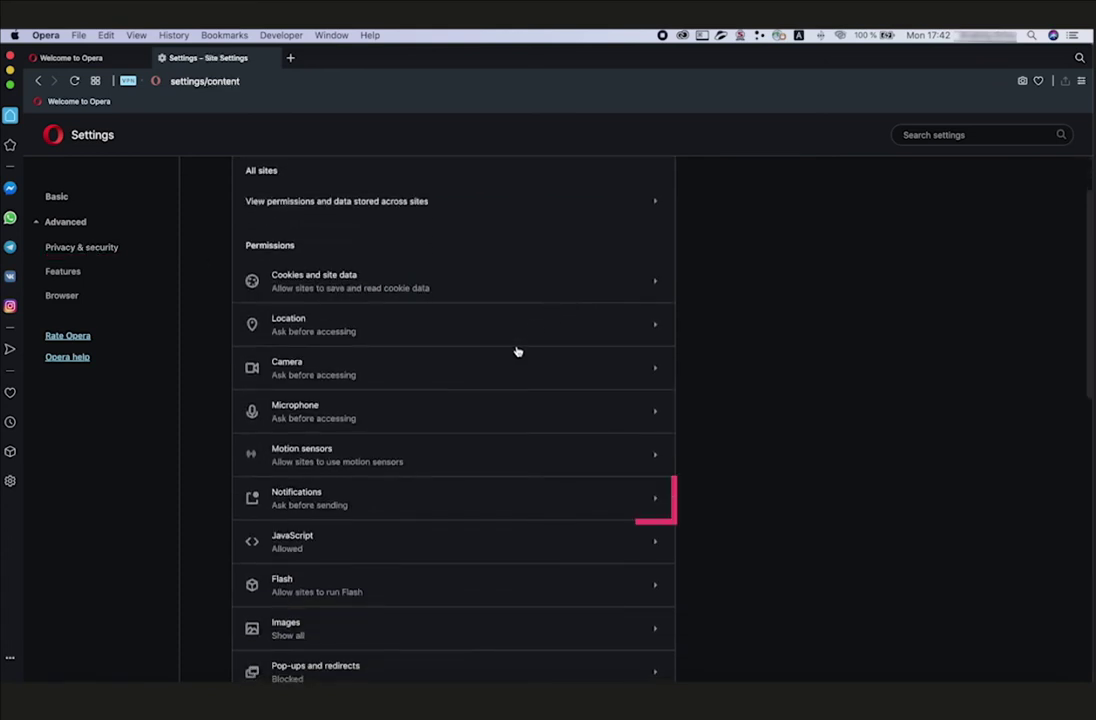
click(347, 501)
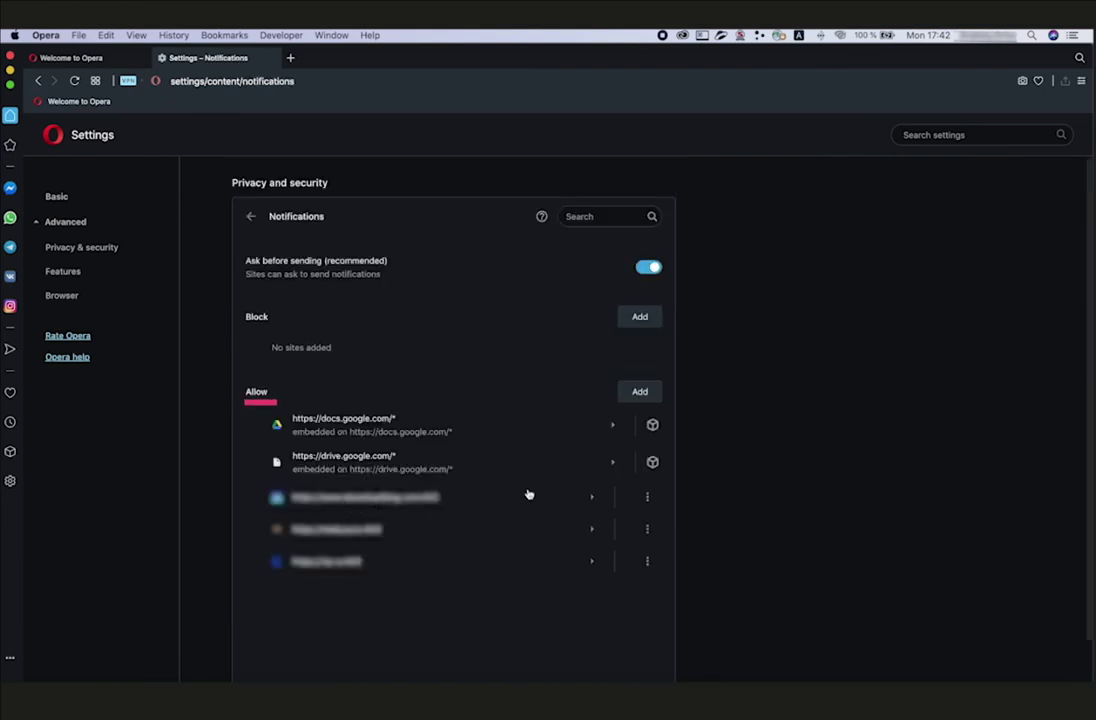
- Block notifications from the three allowed non-Google sites and turn off Ask before sending
click(647, 500)
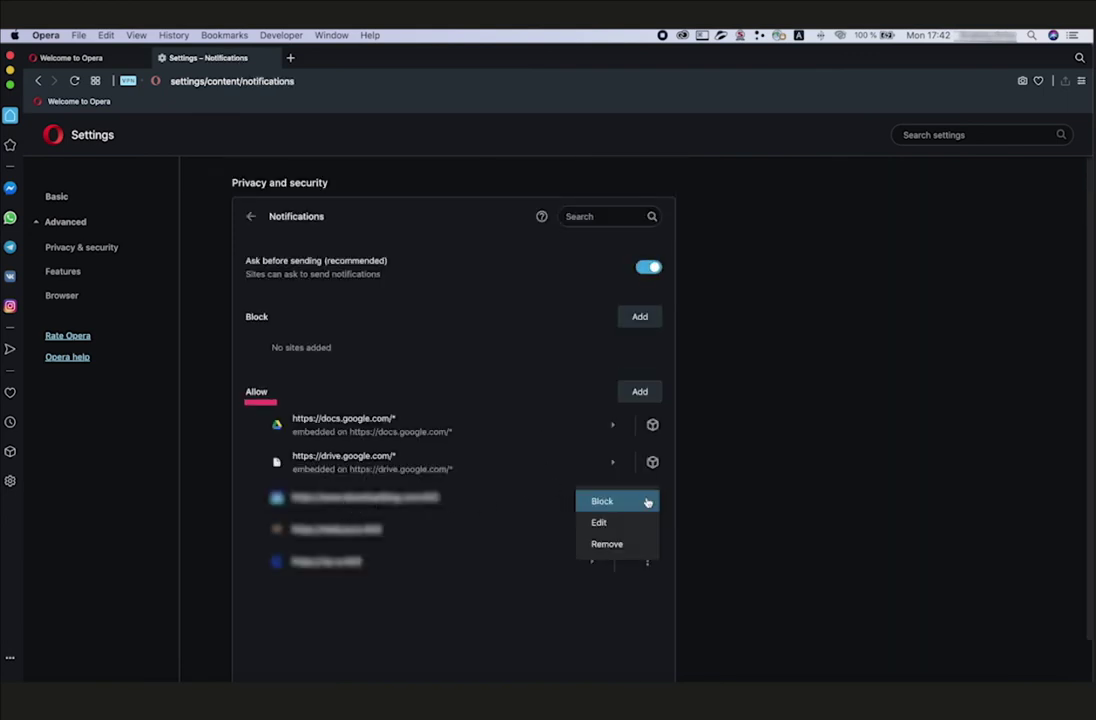
click(628, 510)
click(647, 497)
click(646, 505)
click(651, 530)
click(641, 533)
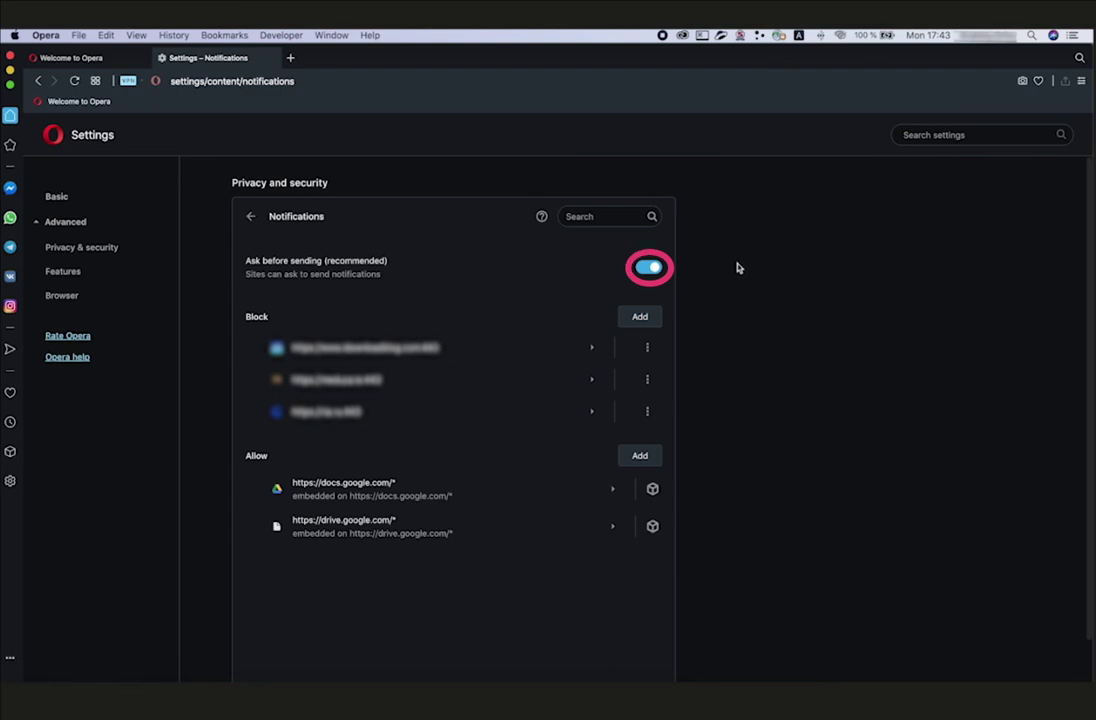
click(656, 269)
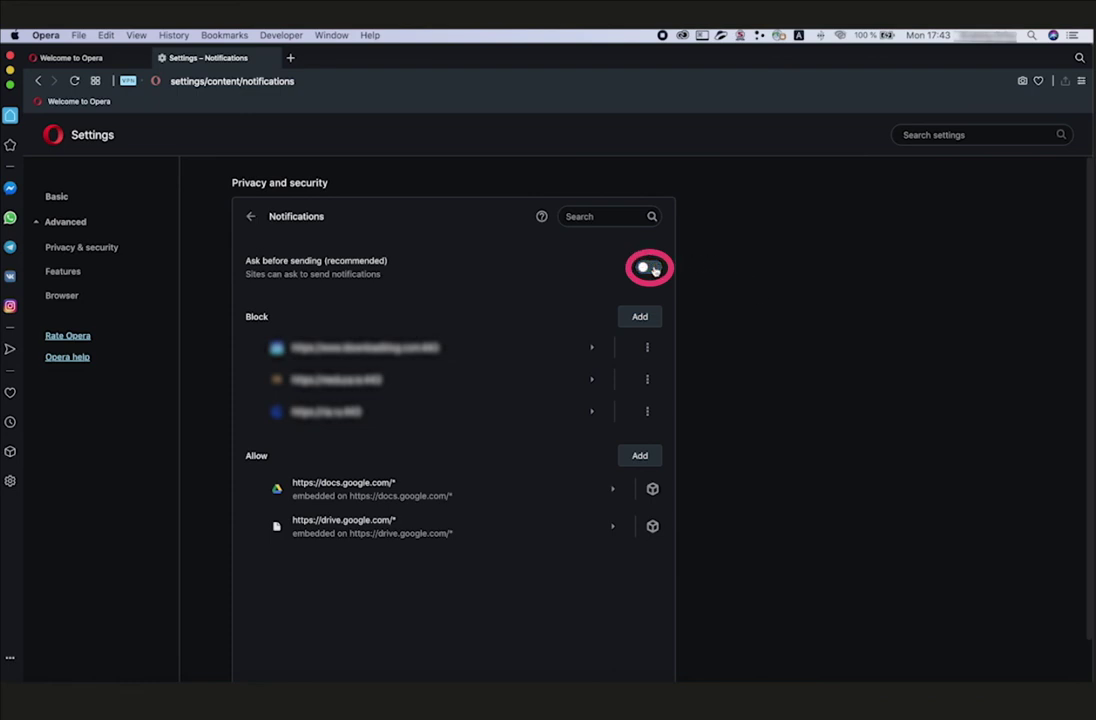